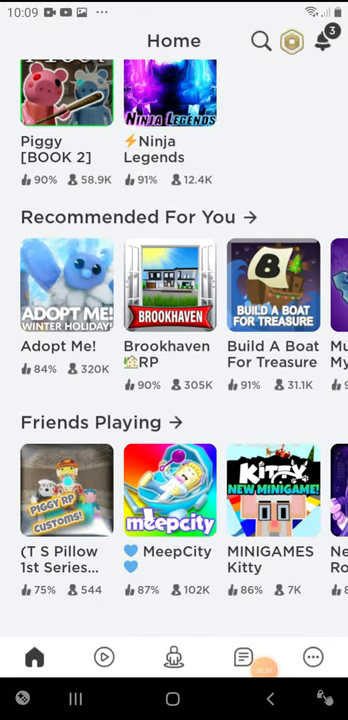
Expand the Piggy RP Customs tile from Friends Playing to full details and press Play.
click(66, 490)
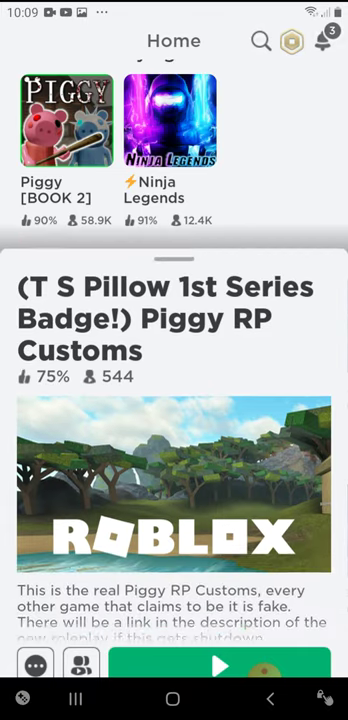
drag(174, 450, 174, 200)
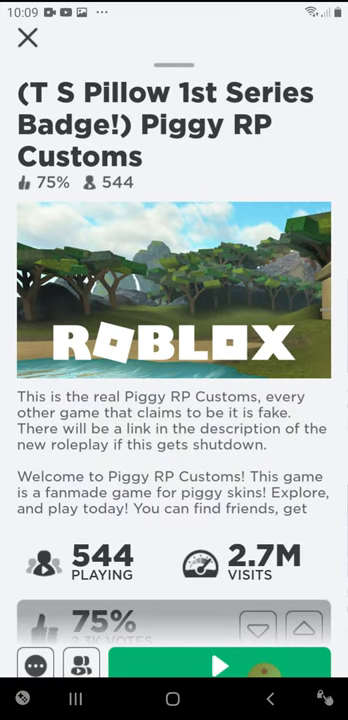
click(262, 668)
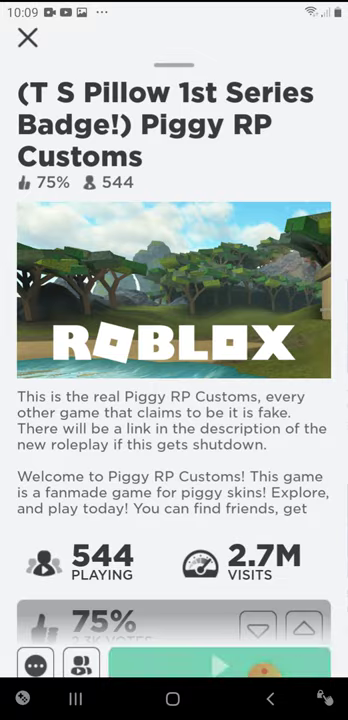